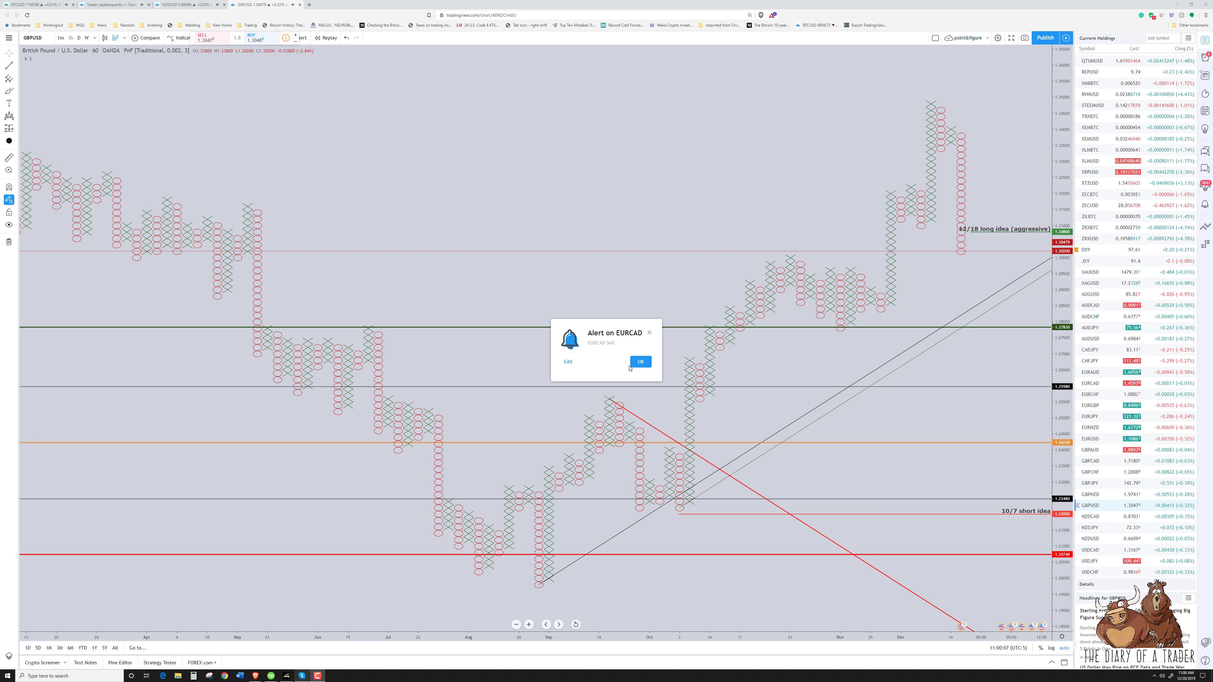
# Dismiss the EURCAD alert and switch to the NZDUSD three-chart layout
pyautogui.click(635, 363)
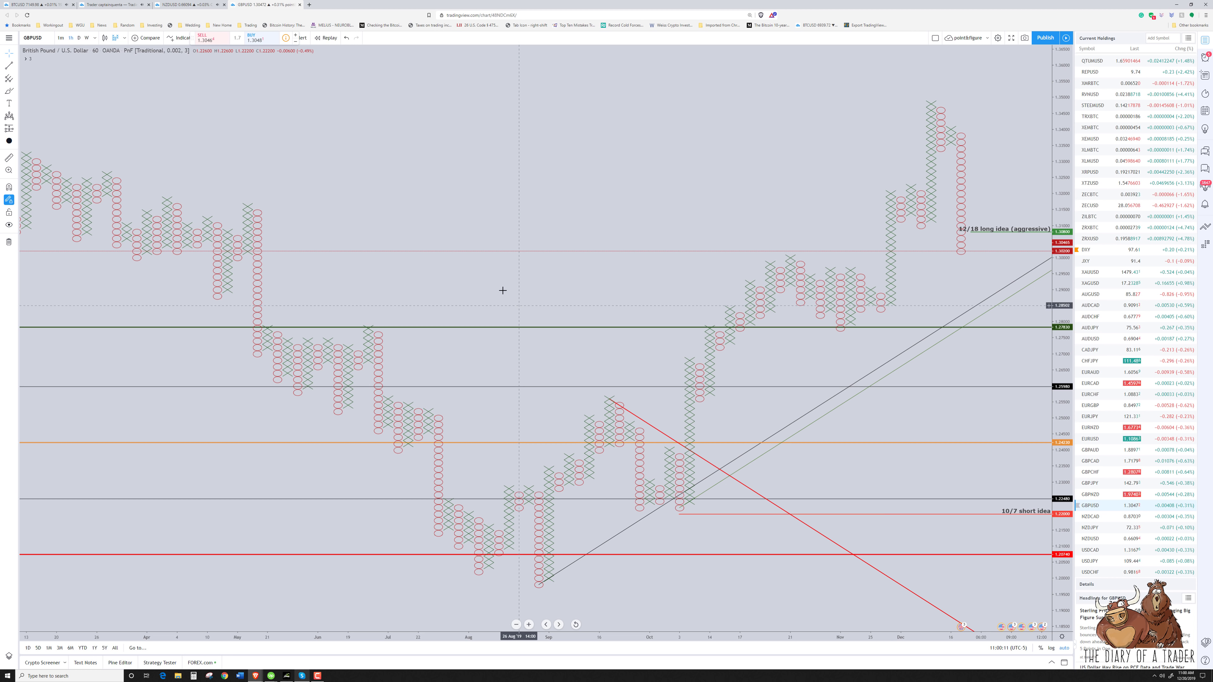
pyautogui.hotkey('ctrl', 'shift', 'Tab')
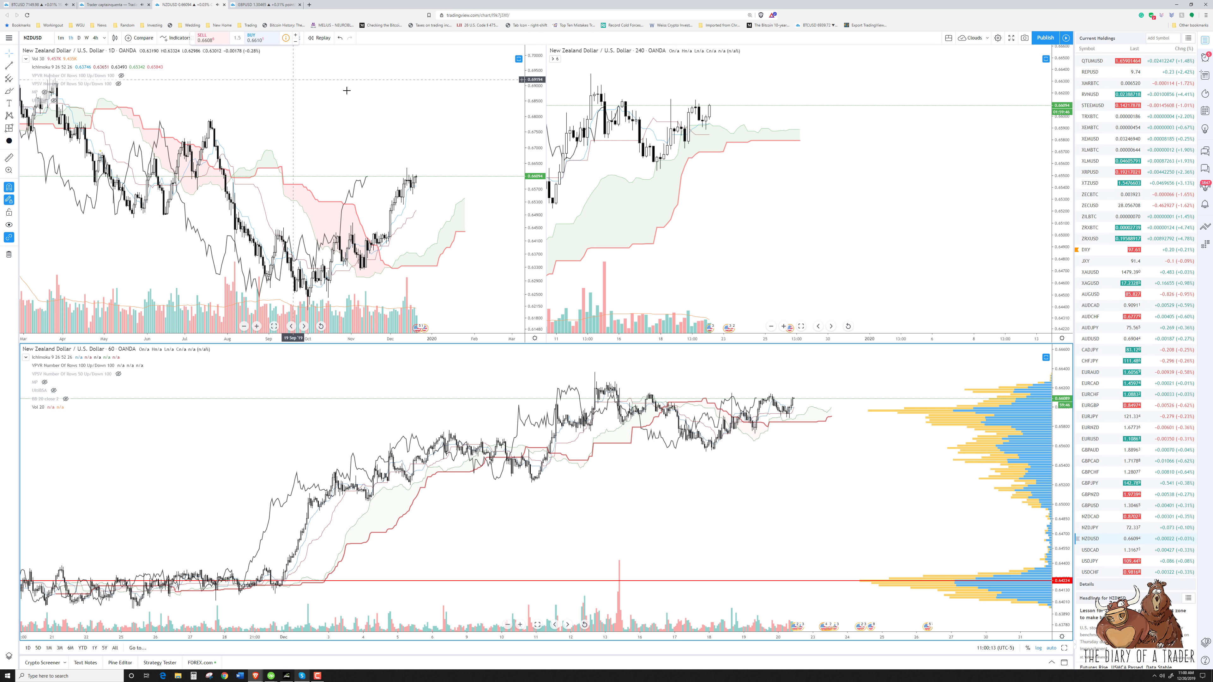
# Examine recent NZDUSD price action against the Ichimoku cloud on the 4-hour and hourly charts
pyautogui.click(797, 234)
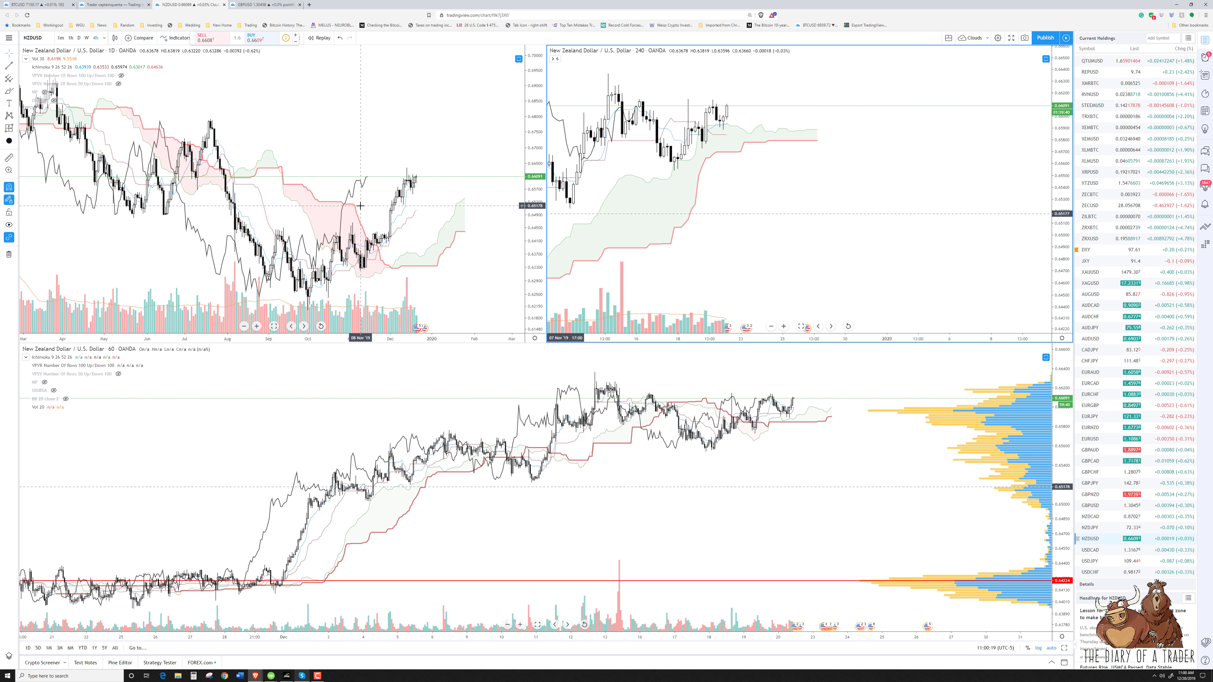
pyautogui.moveTo(793, 203); pyautogui.dragTo(928, 222)
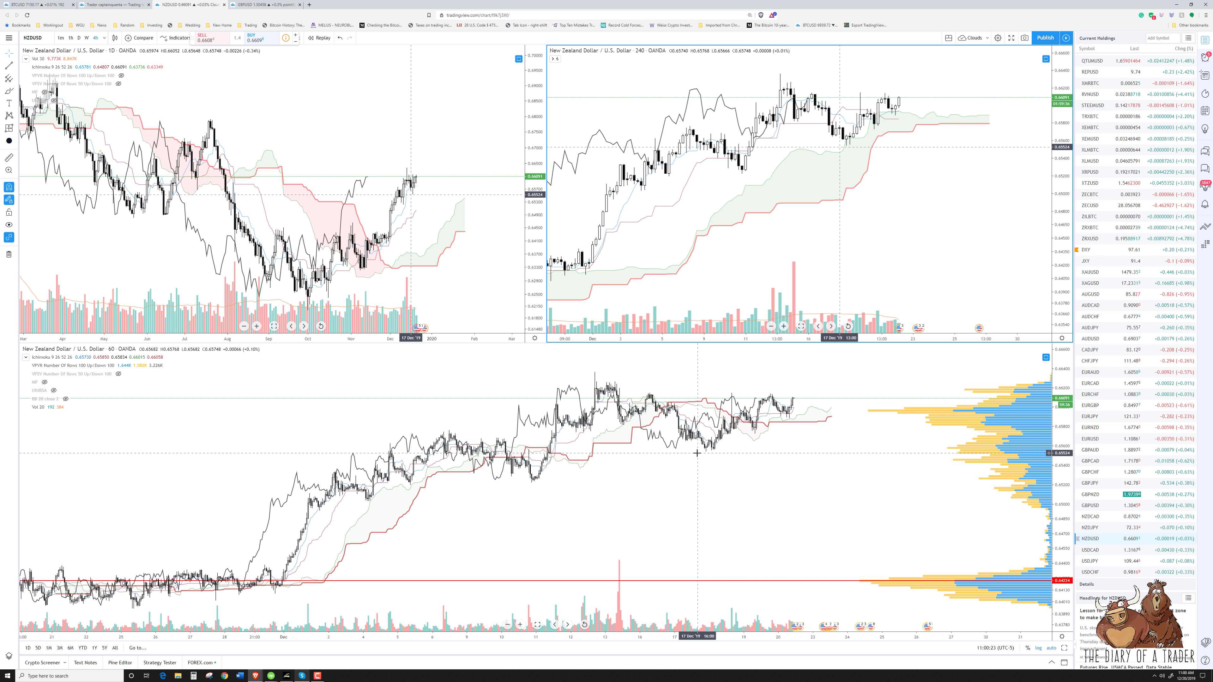
pyautogui.moveTo(759, 473); pyautogui.dragTo(768, 476)
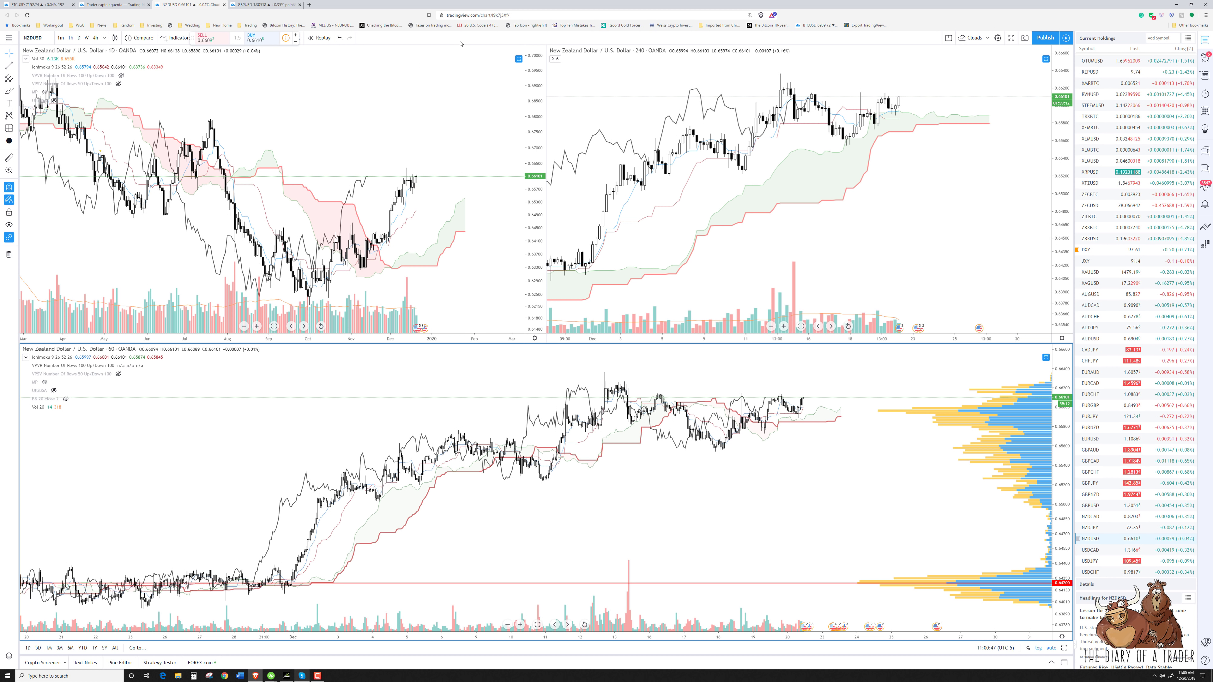
pyautogui.scroll(3, 601, 449)
pyautogui.moveTo(601, 449); pyautogui.dragTo(641, 482)
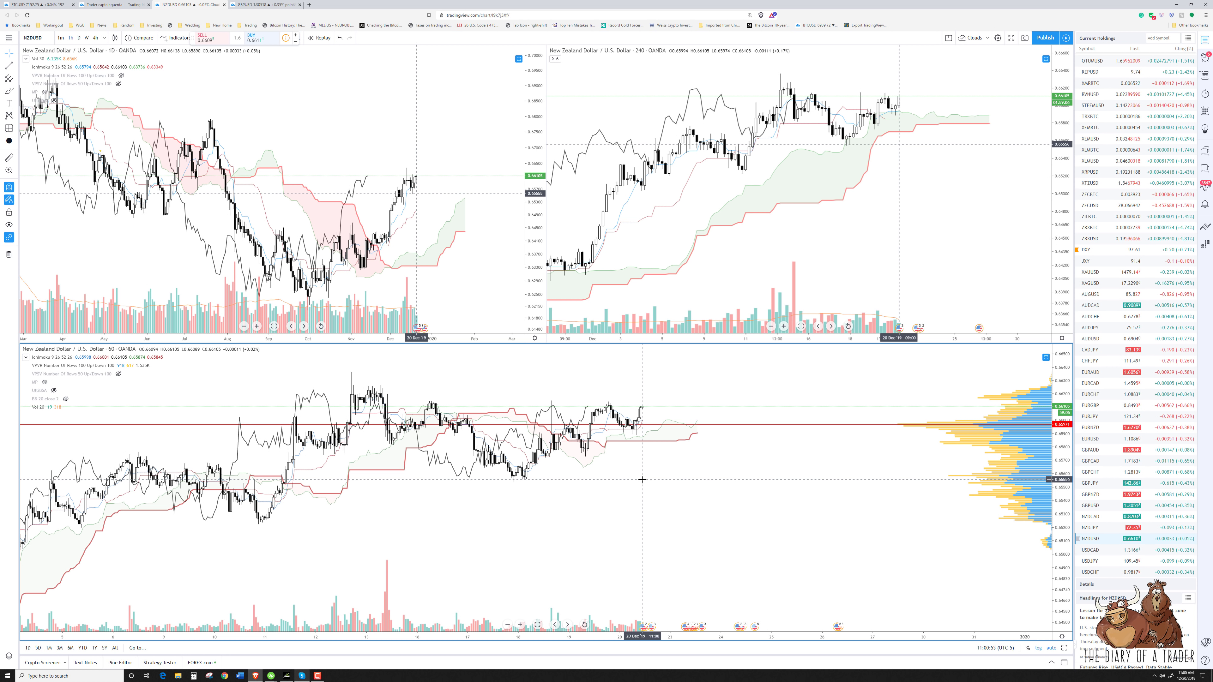
pyautogui.scroll(4, 641, 479)
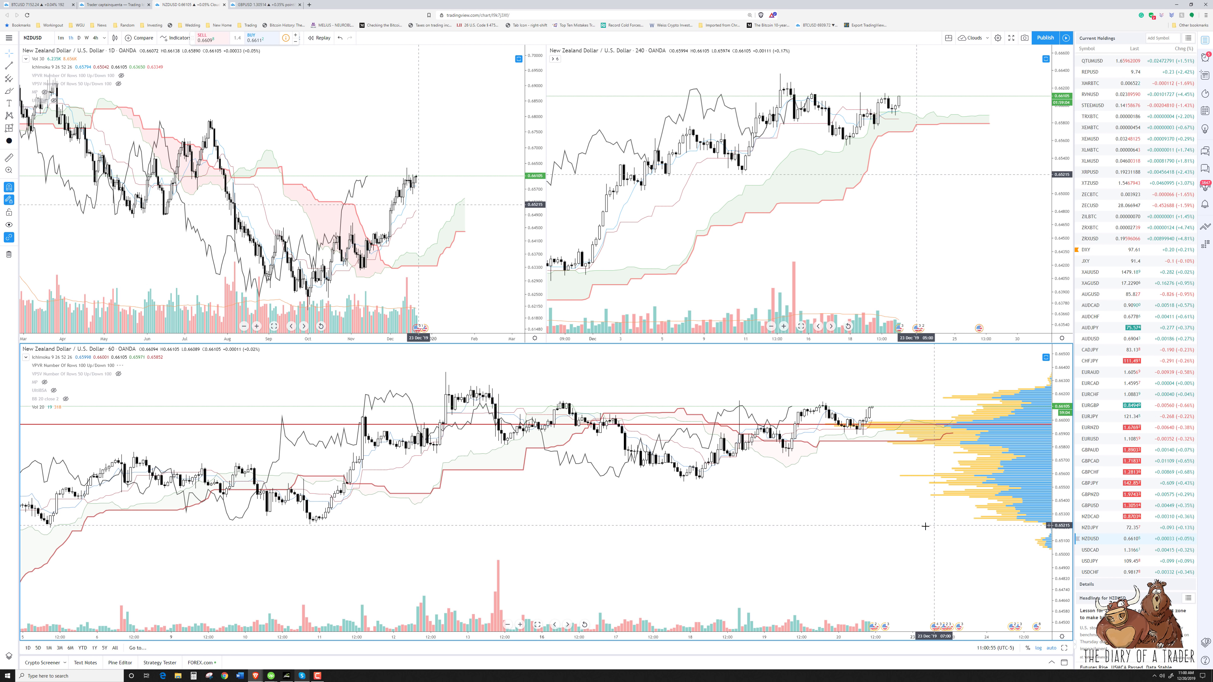
pyautogui.moveTo(789, 510); pyautogui.dragTo(638, 510)
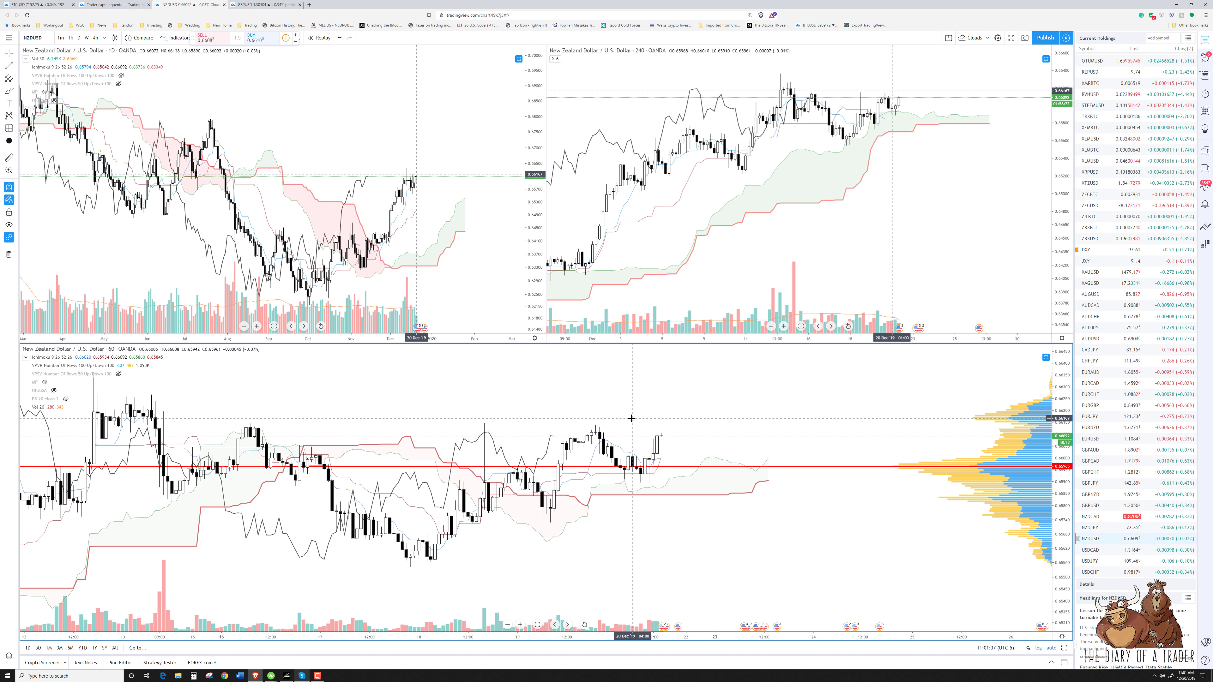
pyautogui.scroll(-2, 640, 414)
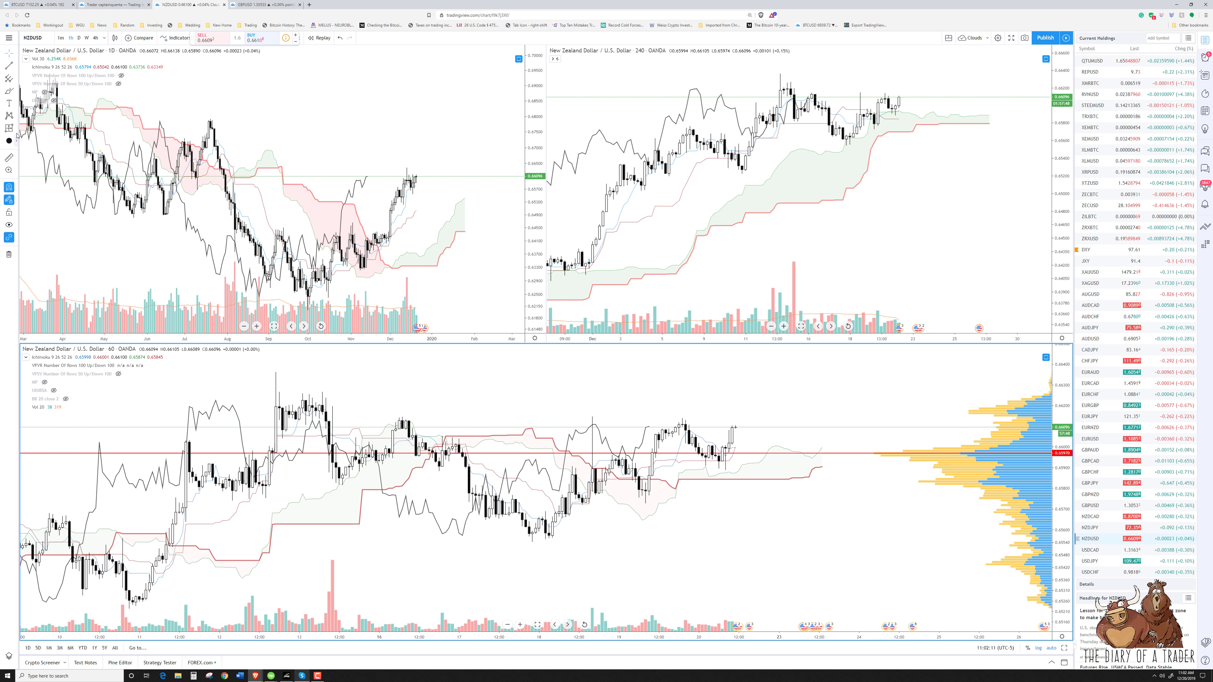
# Place a long position on the NZDUSD hourly chart with entry at about 0.66145 and its stop lowered to about 0.65744
pyautogui.click(16, 128)
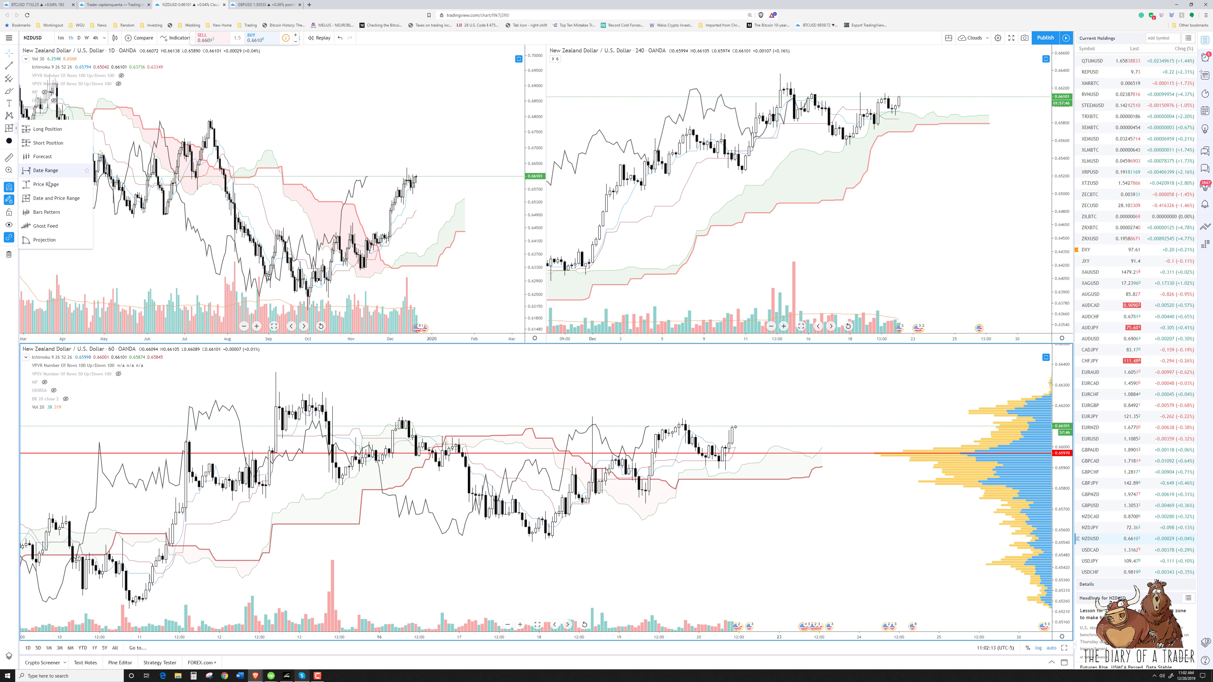
pyautogui.click(47, 128)
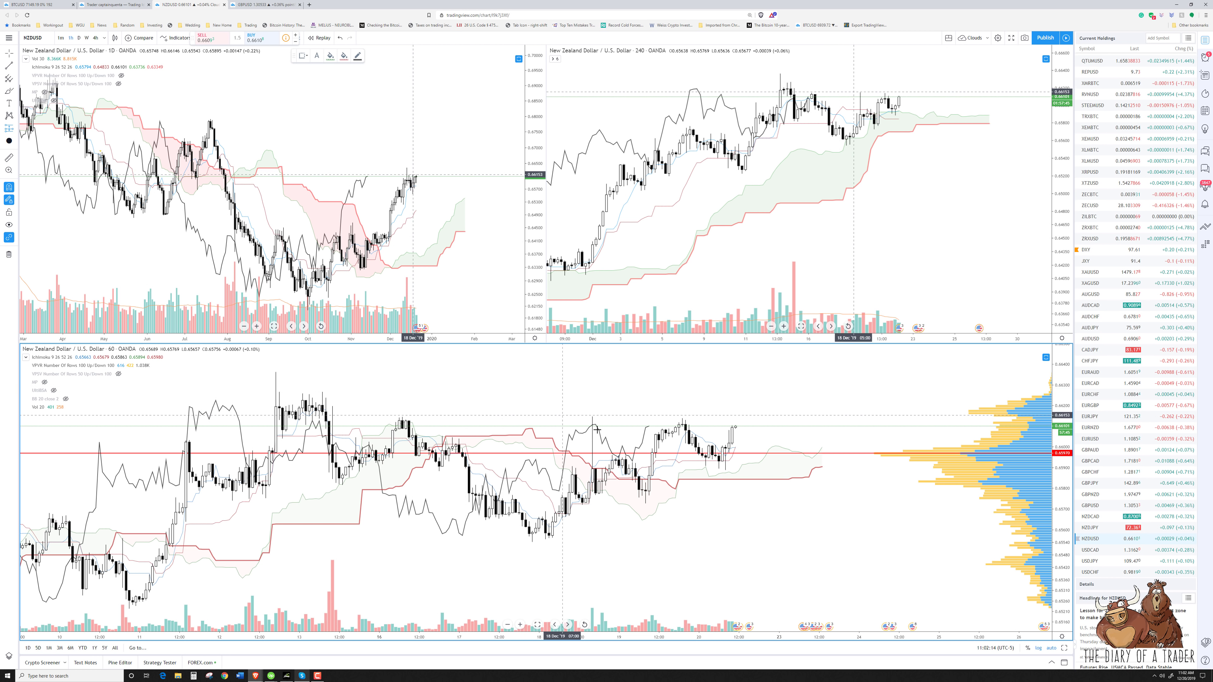
pyautogui.click(767, 417)
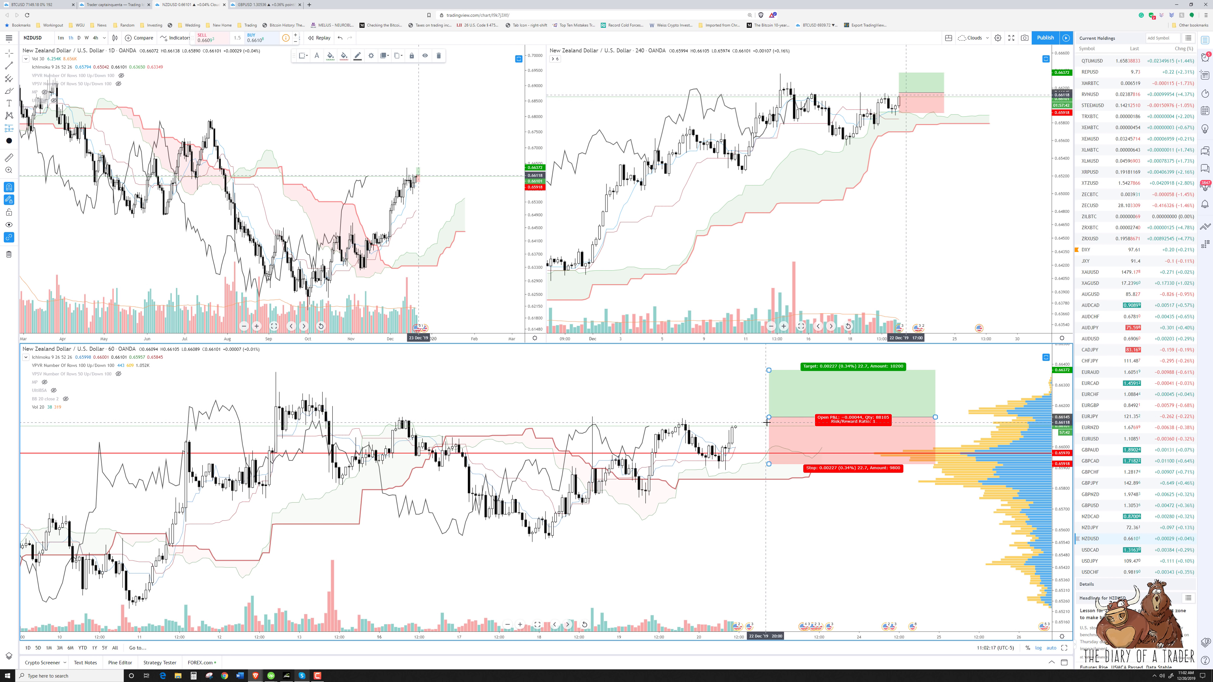
pyautogui.moveTo(769, 464); pyautogui.dragTo(768, 500)
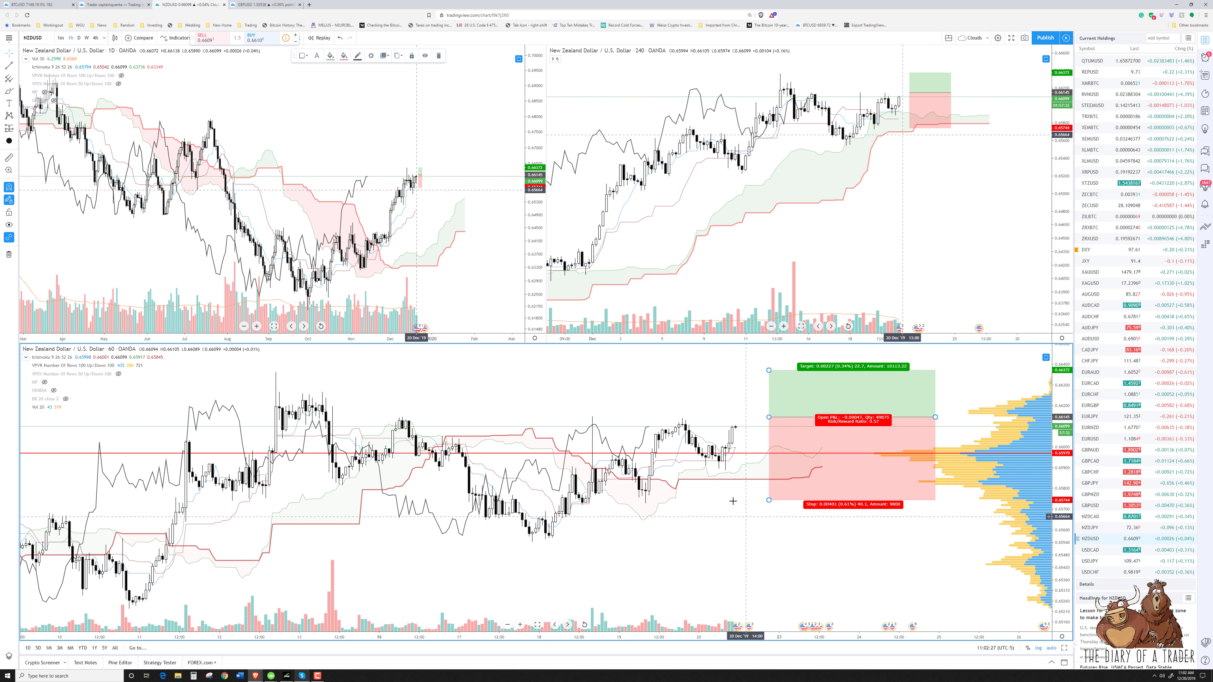
# Review the long position against the wider NZDUSD hourly price history and volume profile
pyautogui.scroll(-5, 733, 501)
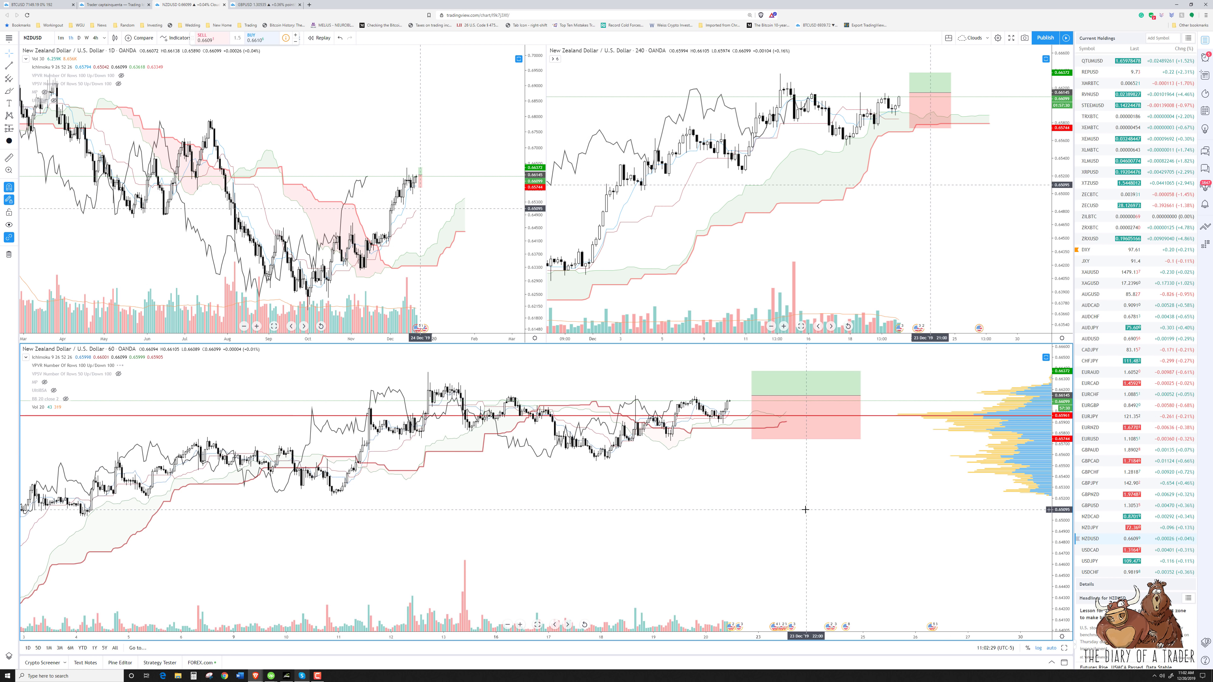
pyautogui.scroll(-1, 805, 510)
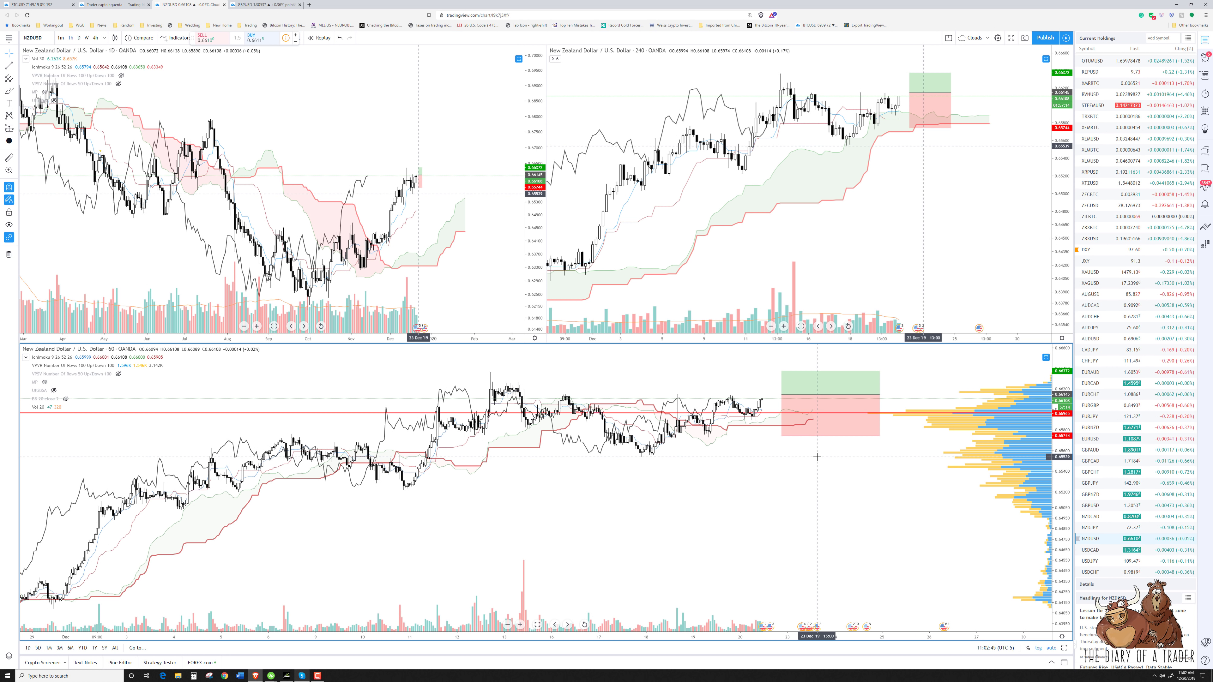
pyautogui.scroll(-2, 820, 458)
pyautogui.scroll(-3, 820, 458)
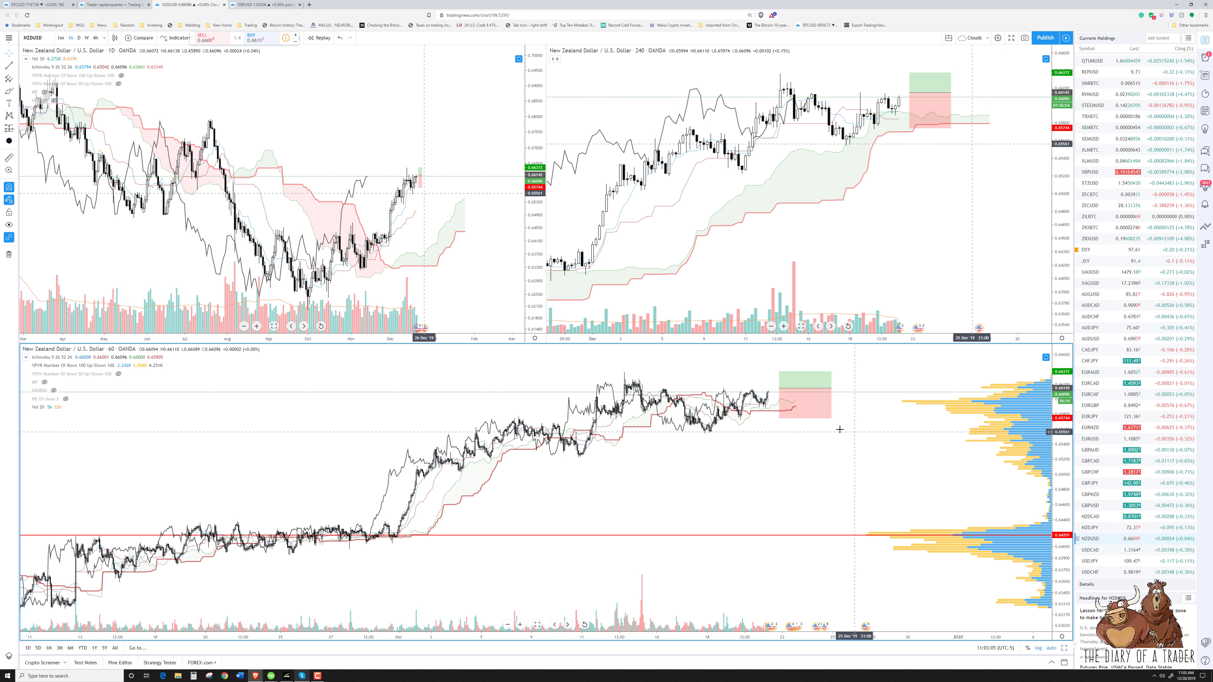
pyautogui.scroll(5, 794, 422)
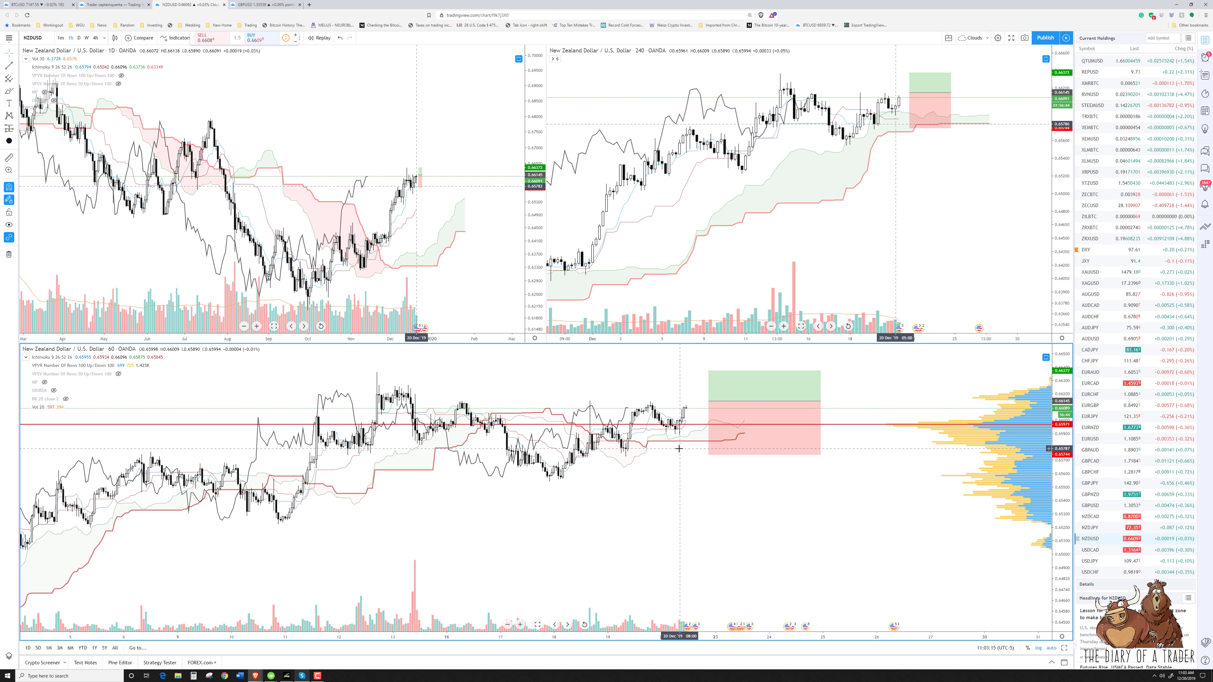
pyautogui.moveTo(716, 452)
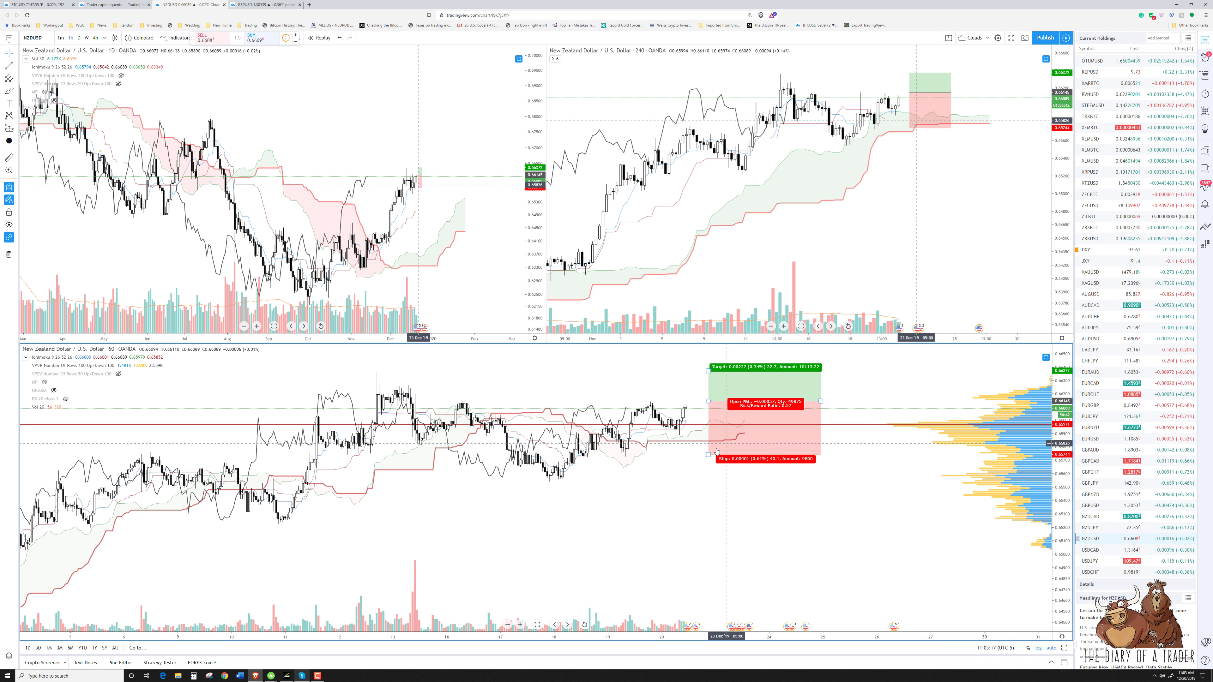
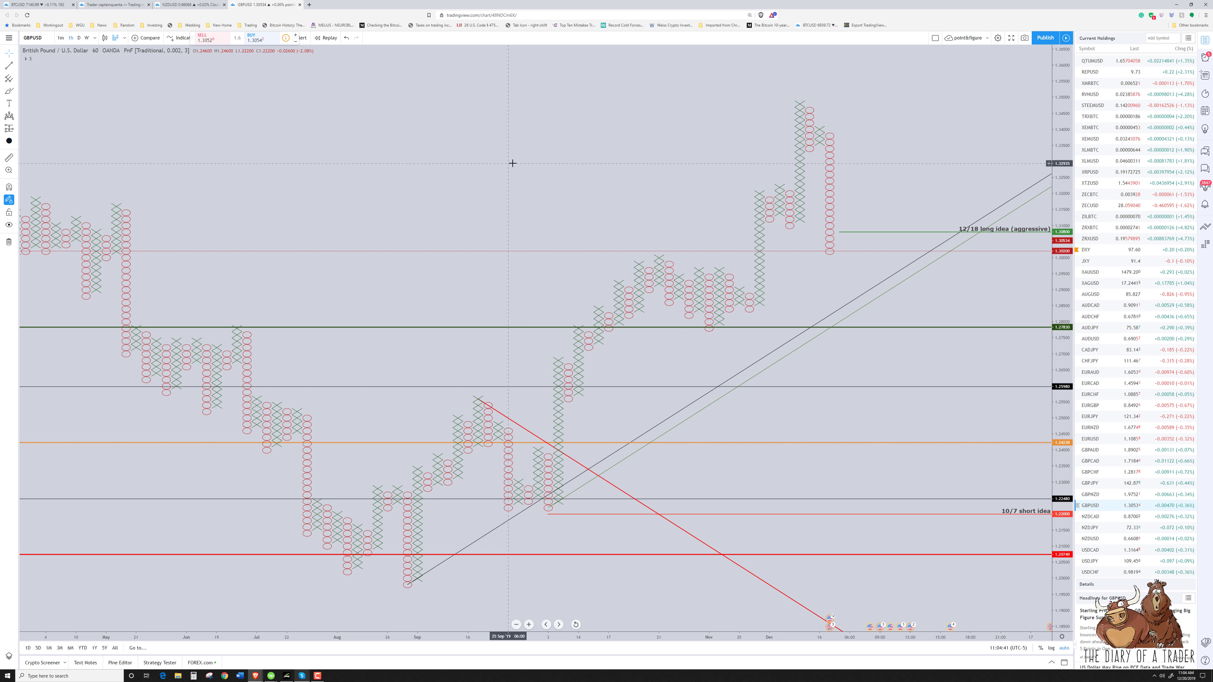
# Examine the earlier 2019 columns of the GBPUSD point-and-figure chart against its horizontal levels
pyautogui.moveTo(512, 163); pyautogui.dragTo(290, 183)
pyautogui.moveTo(587, 357); pyautogui.dragTo(807, 380)
pyautogui.scroll(-4, 550, 334)
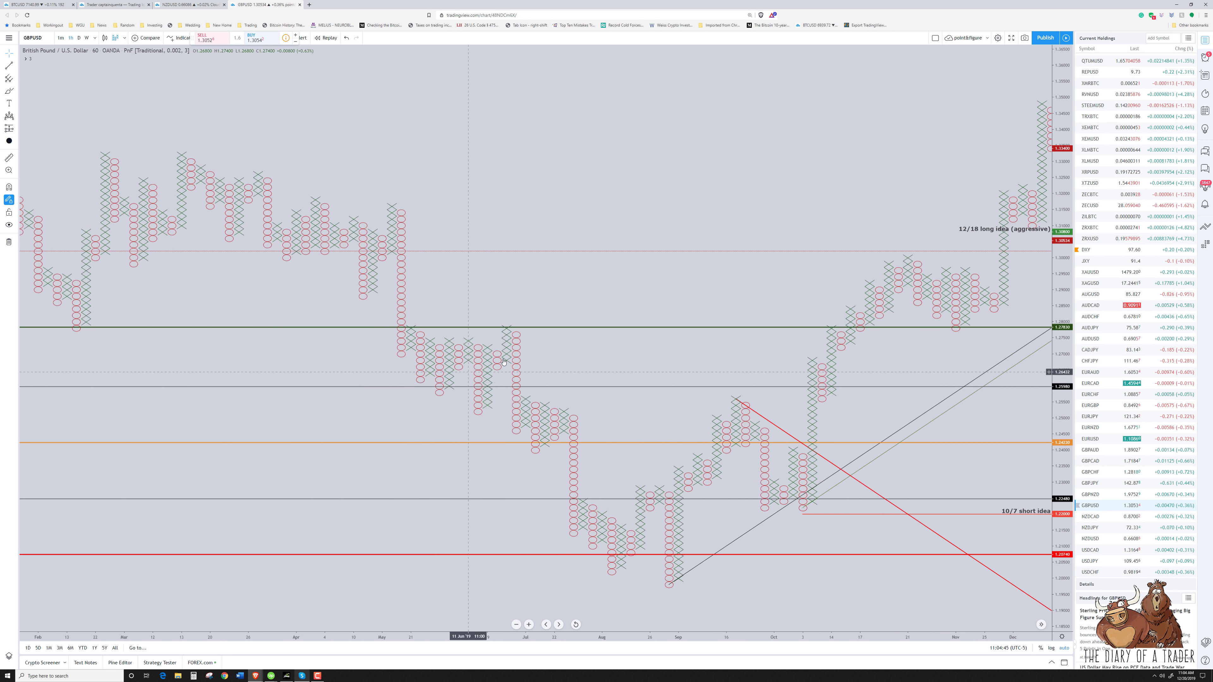
pyautogui.moveTo(463, 284); pyautogui.dragTo(547, 289)
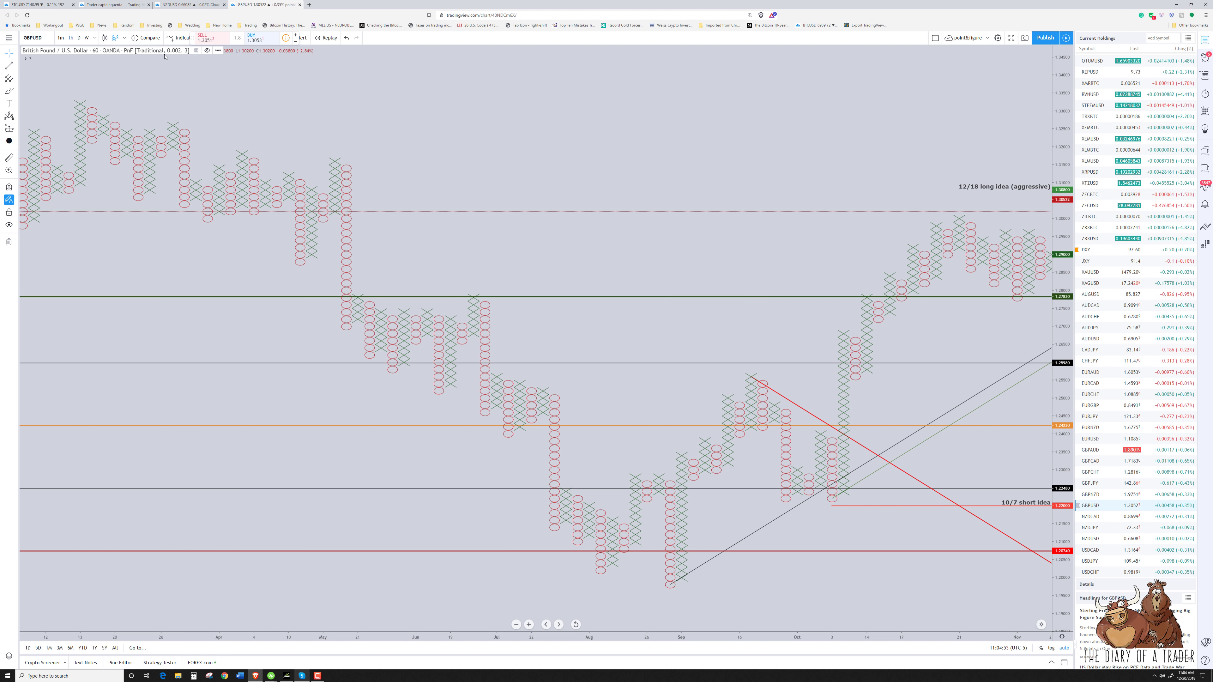
pyautogui.scroll(5, 478, 296)
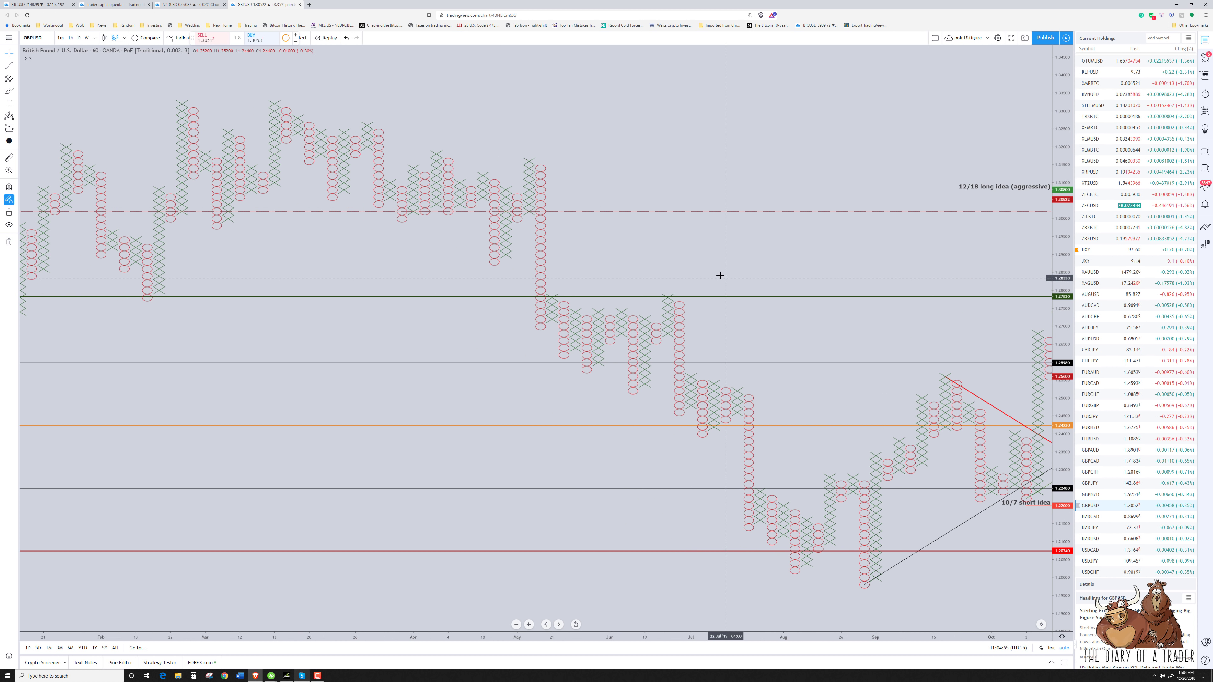
pyautogui.scroll(-3, 514, 290)
pyautogui.moveTo(514, 290); pyautogui.dragTo(566, 314)
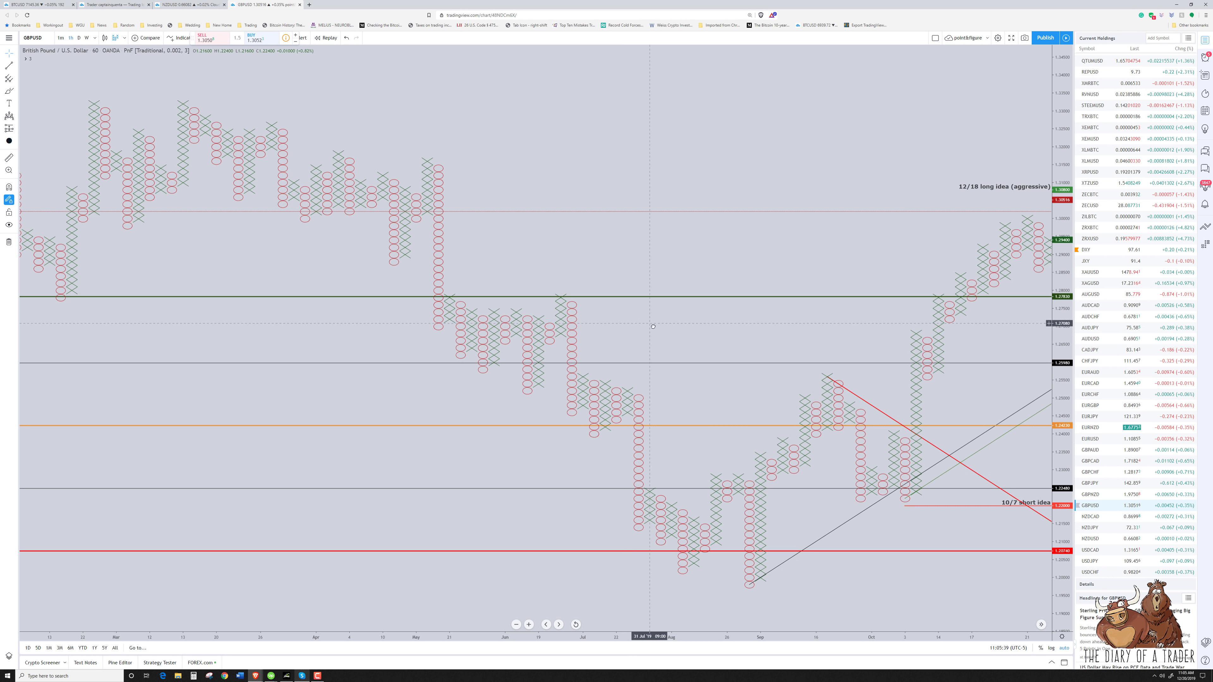
# Compare the long May decline with the latest December columns and the long idea level on the GBPUSD point-and-figure chart
pyautogui.moveTo(649, 325); pyautogui.dragTo(465, 334)
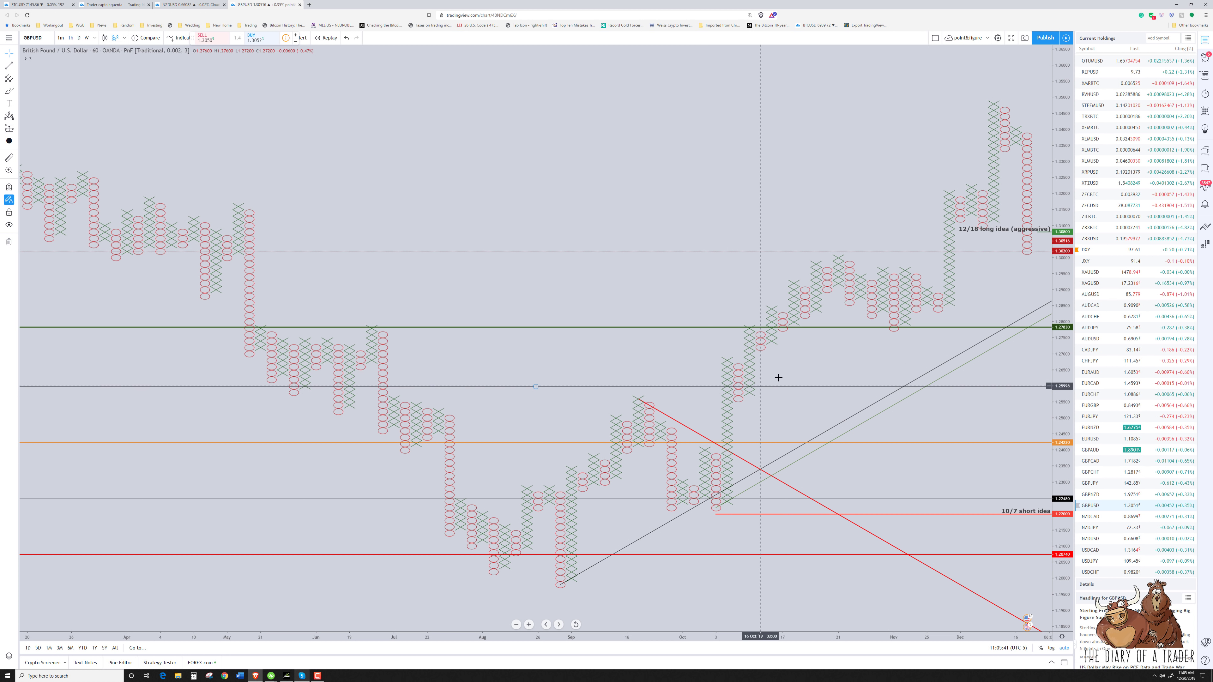
pyautogui.moveTo(773, 374); pyautogui.dragTo(754, 374)
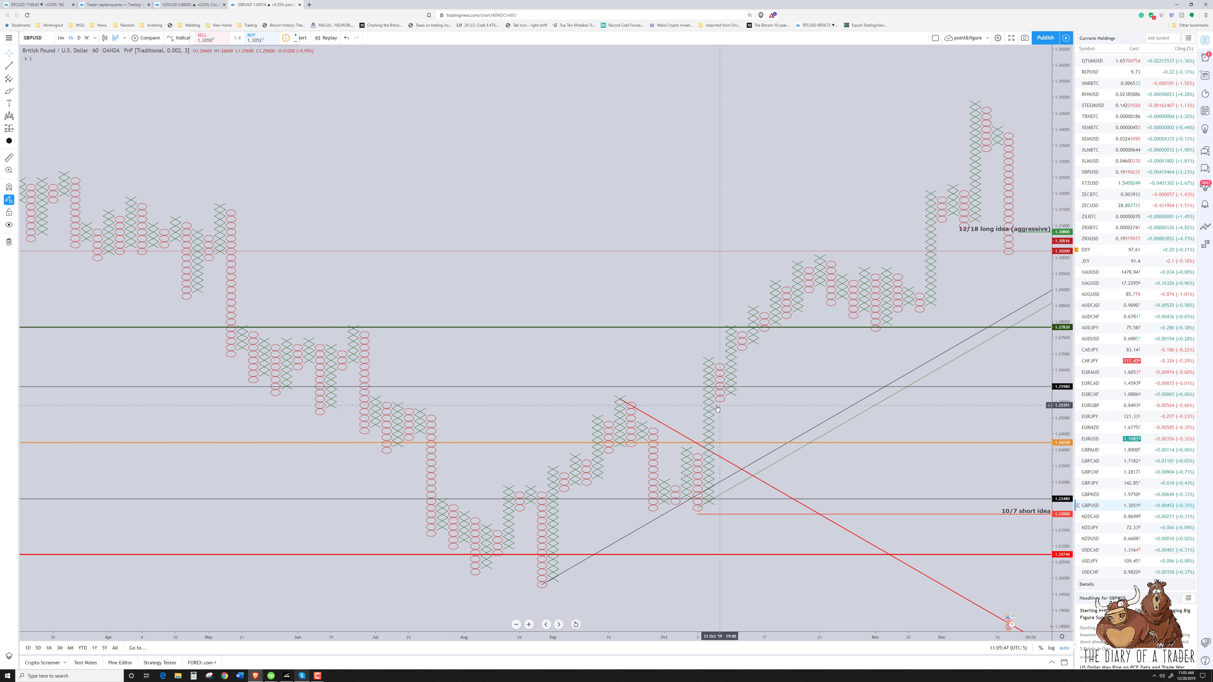
pyautogui.moveTo(482, 344); pyautogui.dragTo(543, 288)
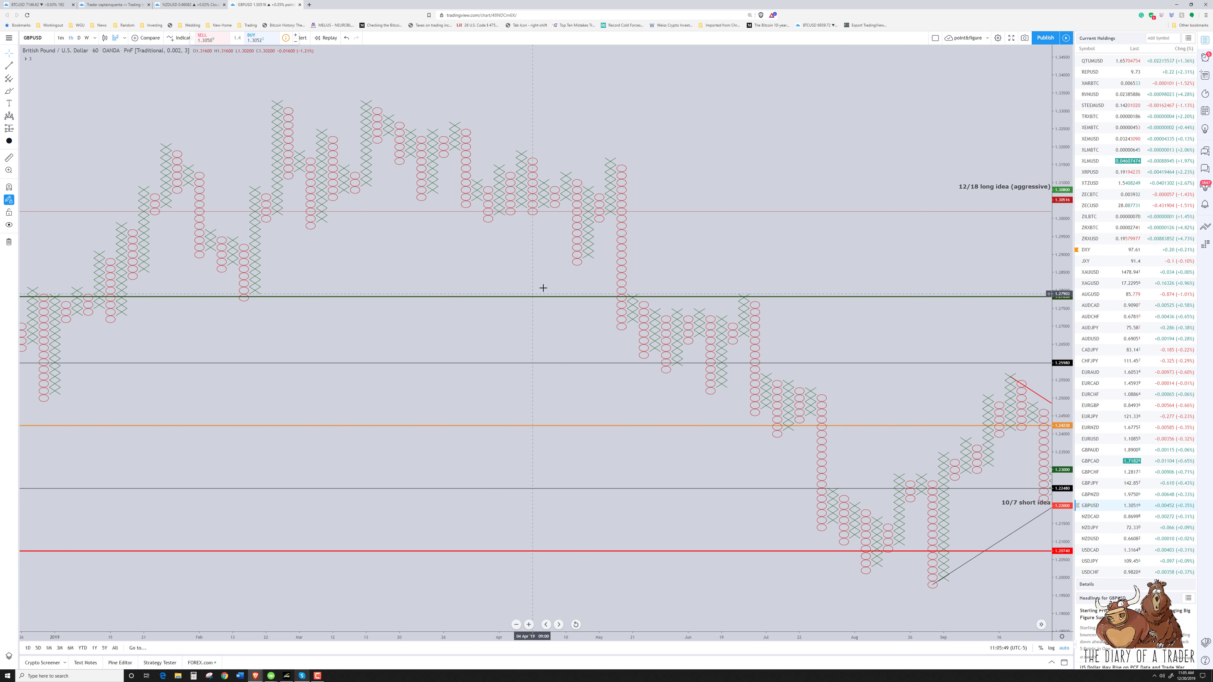
pyautogui.scroll(2, 543, 288)
pyautogui.moveTo(541, 243); pyautogui.dragTo(753, 271)
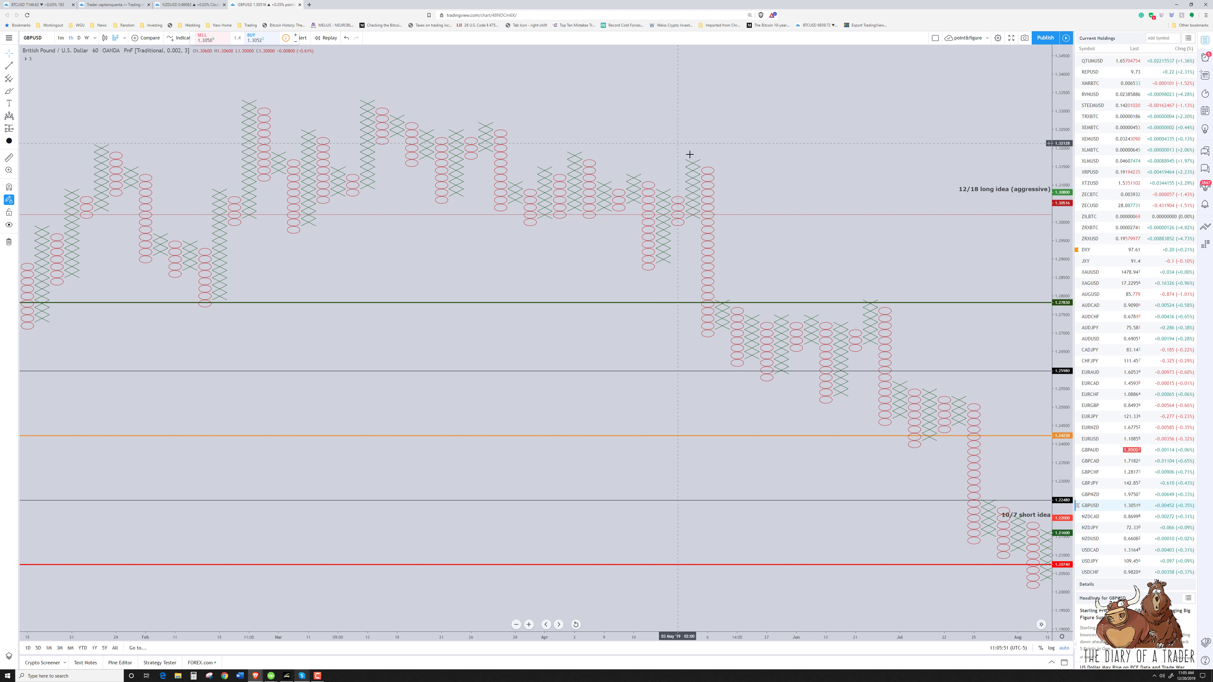
pyautogui.moveTo(716, 165); pyautogui.dragTo(600, 186)
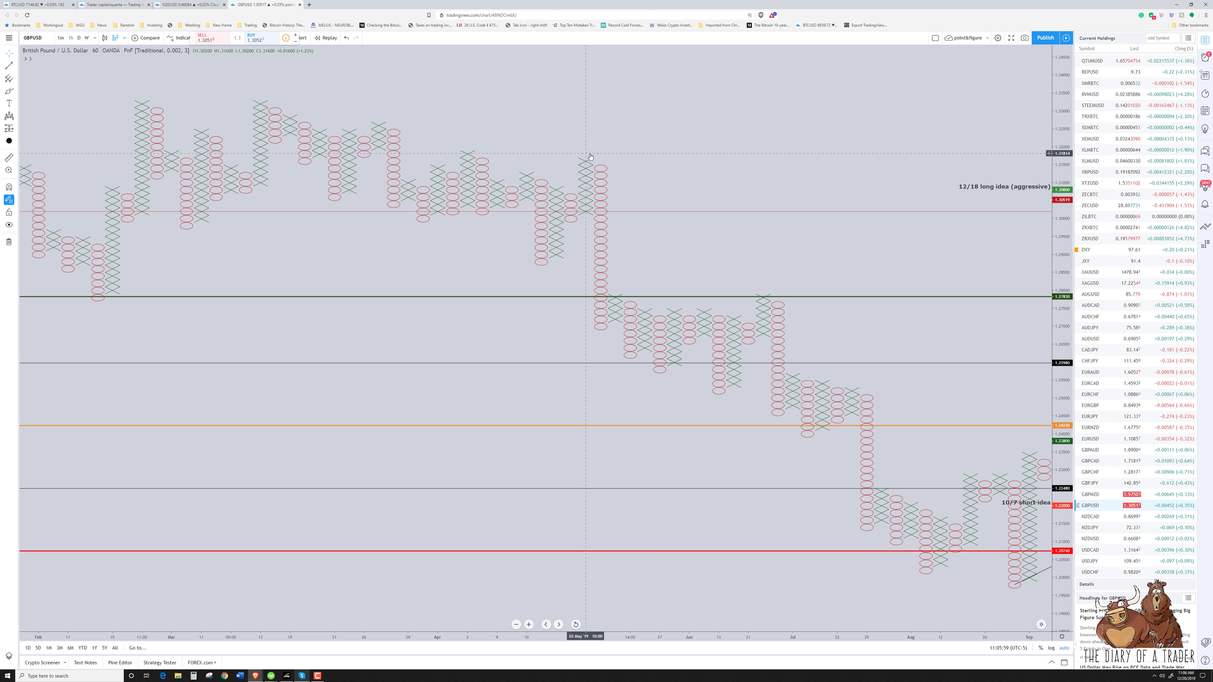
pyautogui.moveTo(663, 163); pyautogui.dragTo(463, 244)
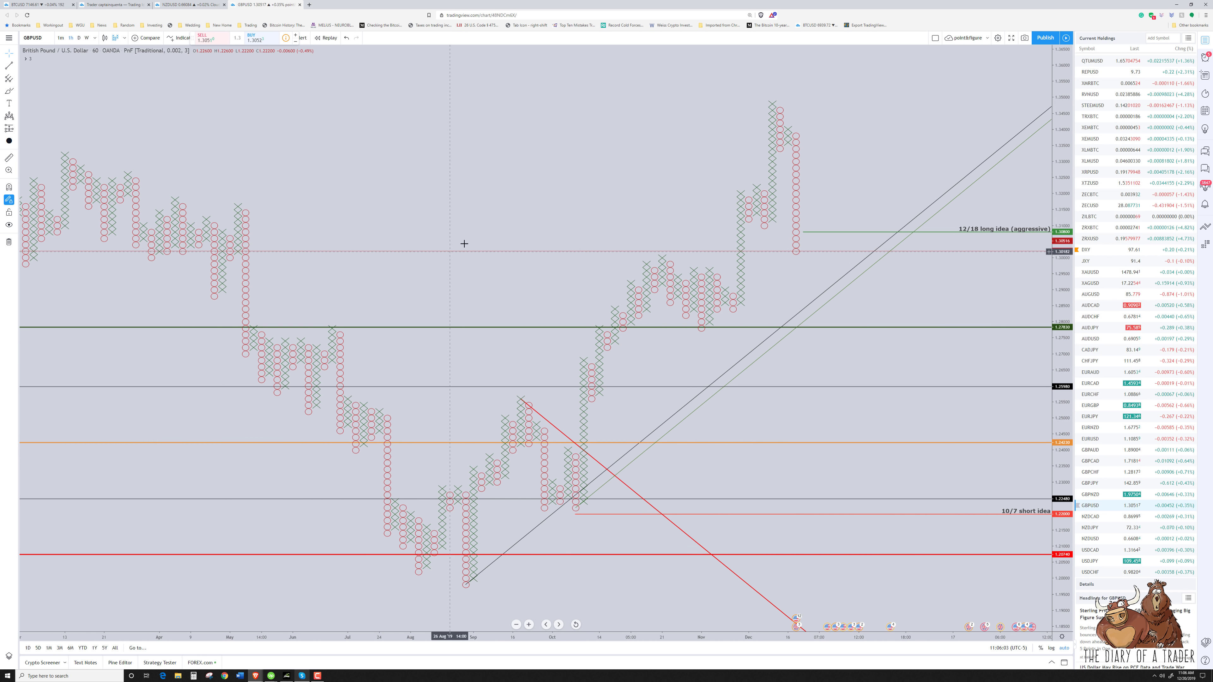
pyautogui.scroll(-2, 562, 228)
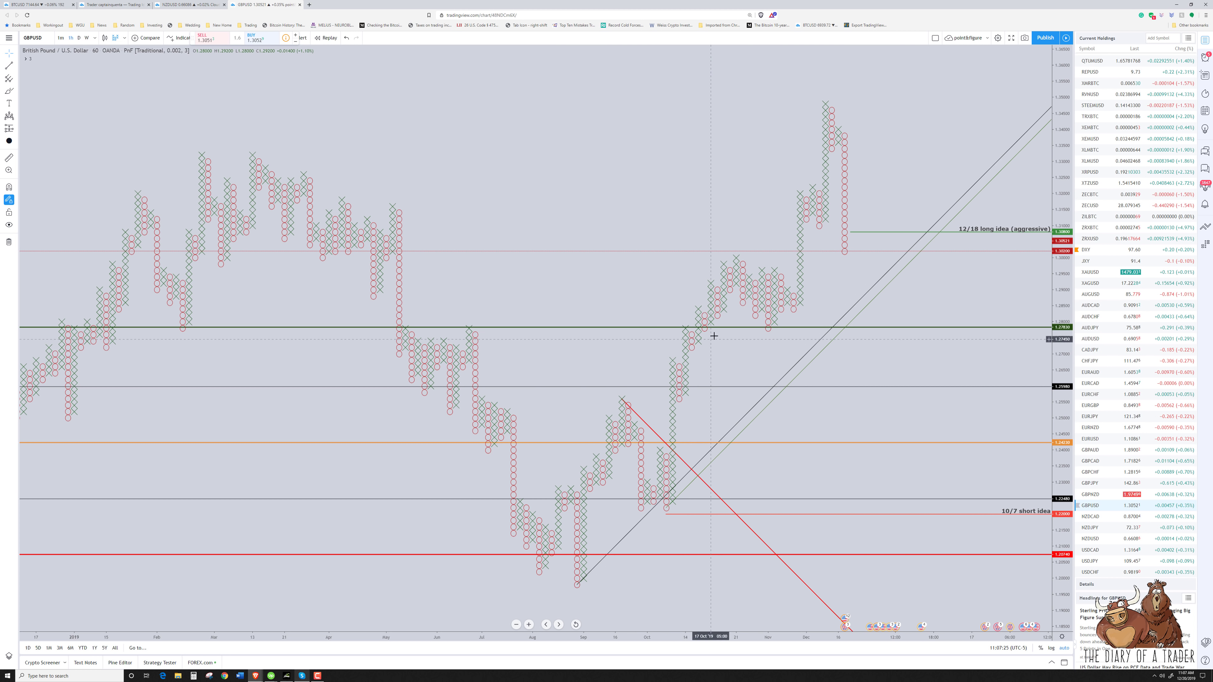
pyautogui.scroll(2, 682, 340)
pyautogui.scroll(3, 598, 317)
pyautogui.scroll(-2, 480, 319)
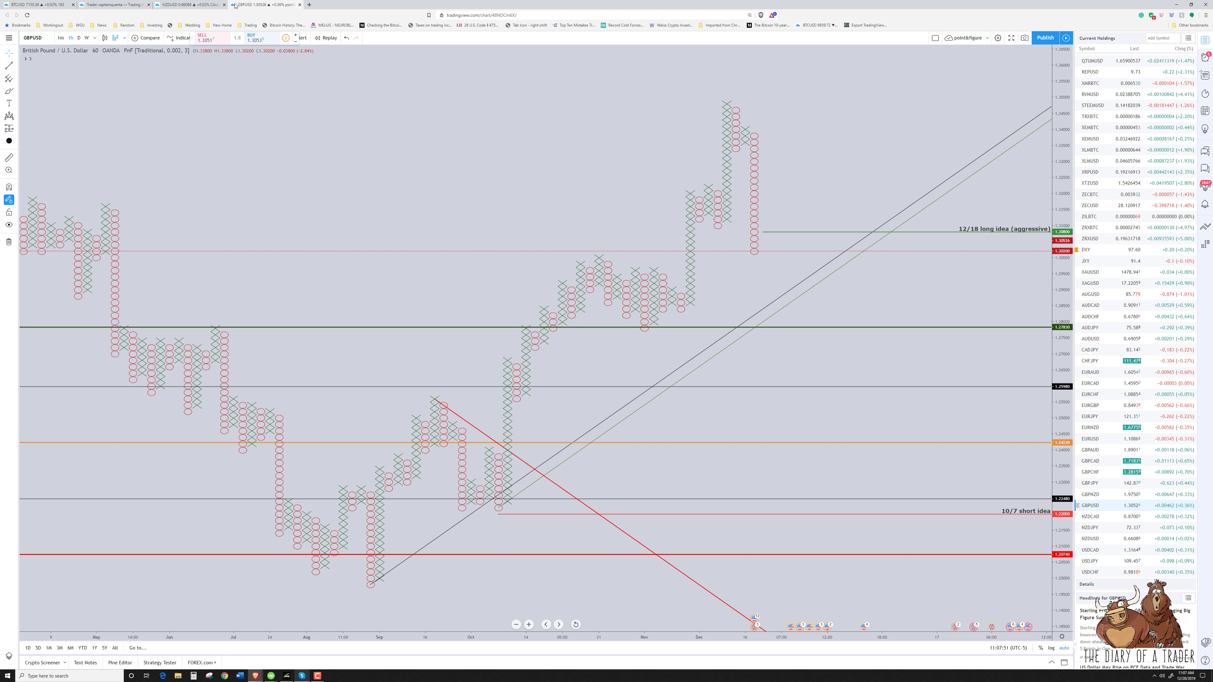
# Return to the three-chart layout and load EURUSD from the watchlist
pyautogui.click(190, 4)
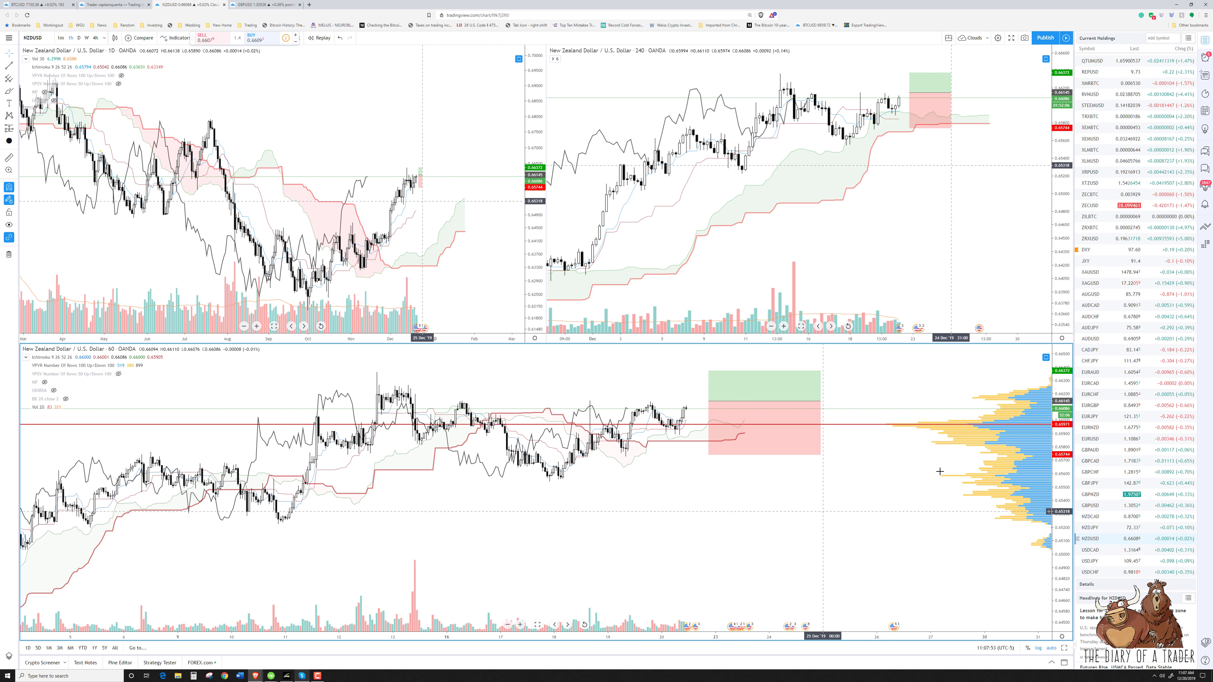
pyautogui.click(1105, 439)
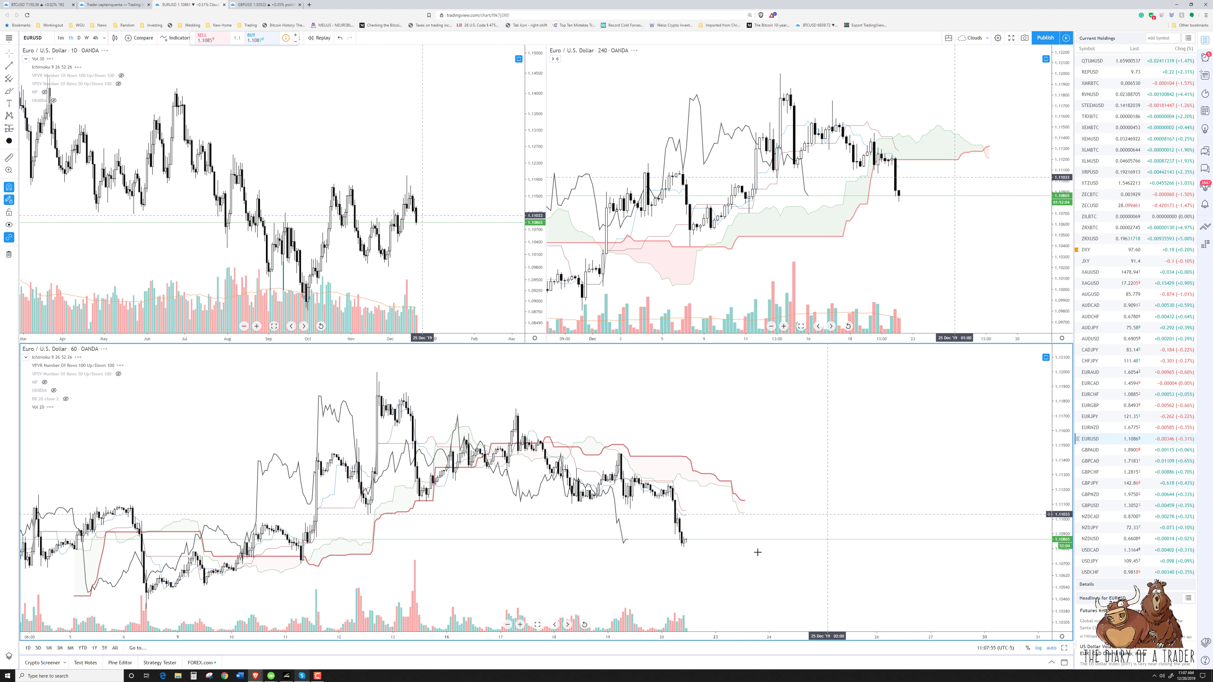